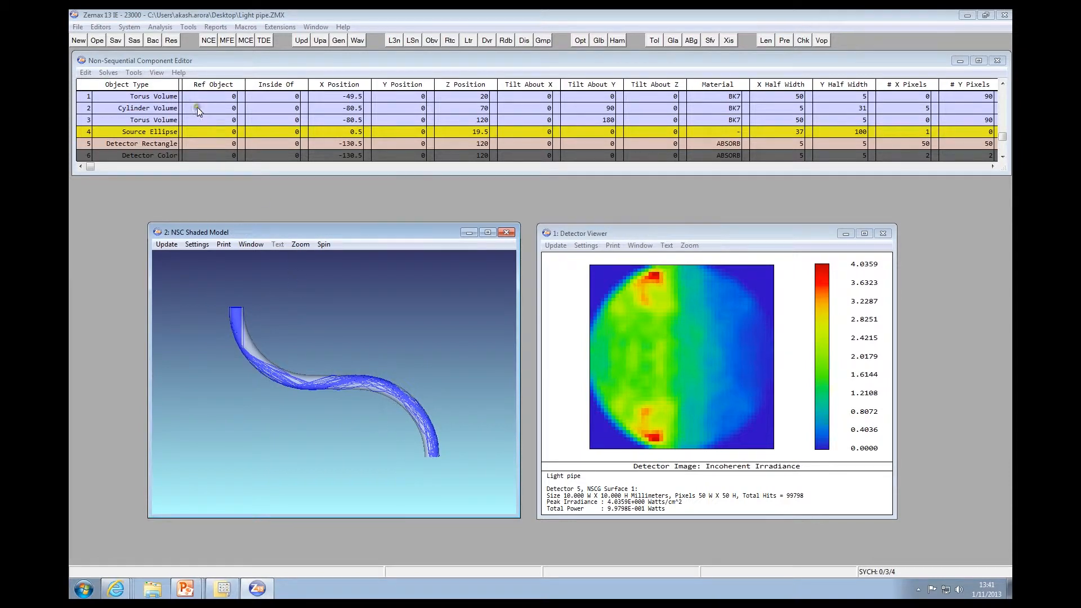
Open the Merit Function Editor and generate a non-sequential merit function for the Spatial Uniformity criterion on detector 5, ignoring errors
left_click(100, 27)
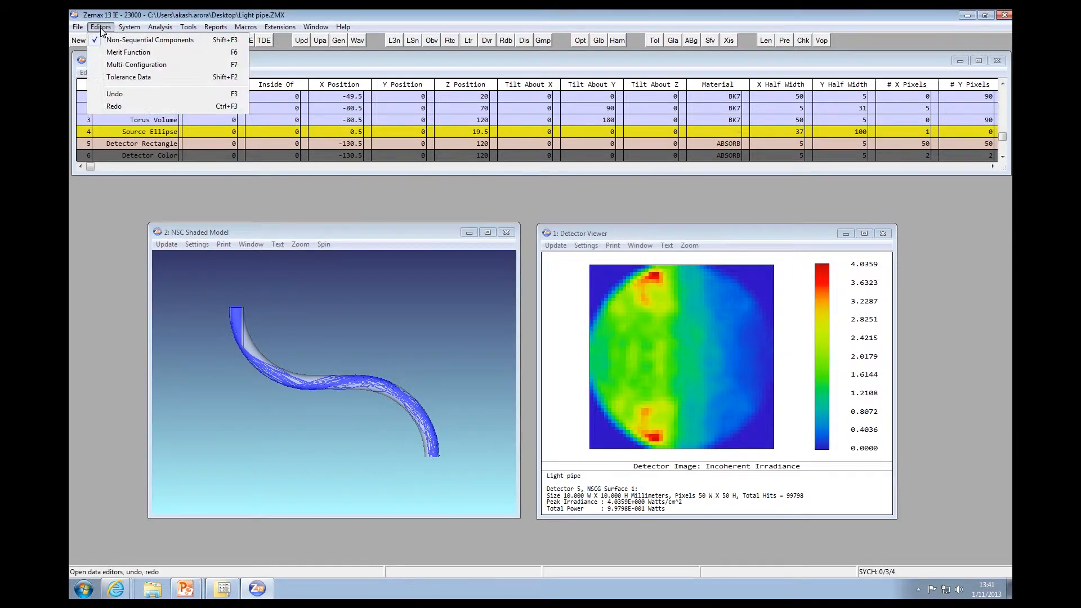
left_click(128, 52)
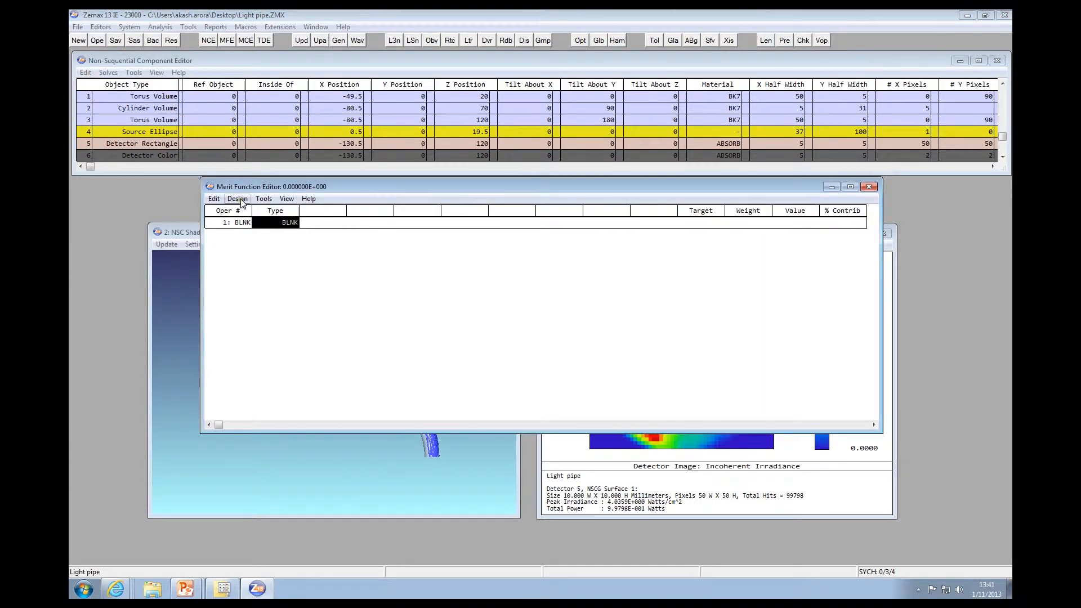
left_click(237, 199)
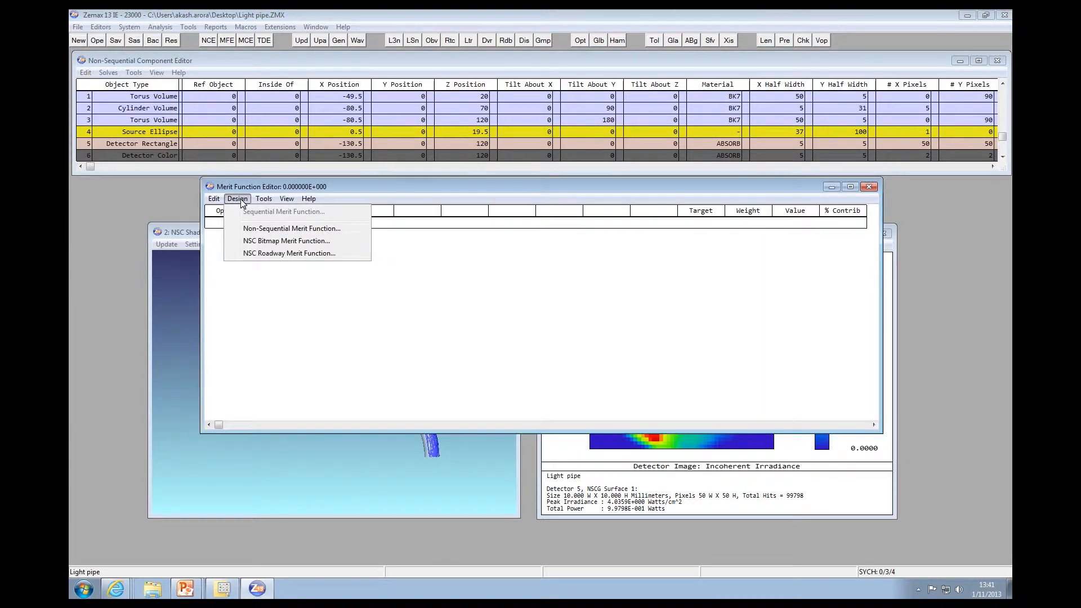
left_click(350, 233)
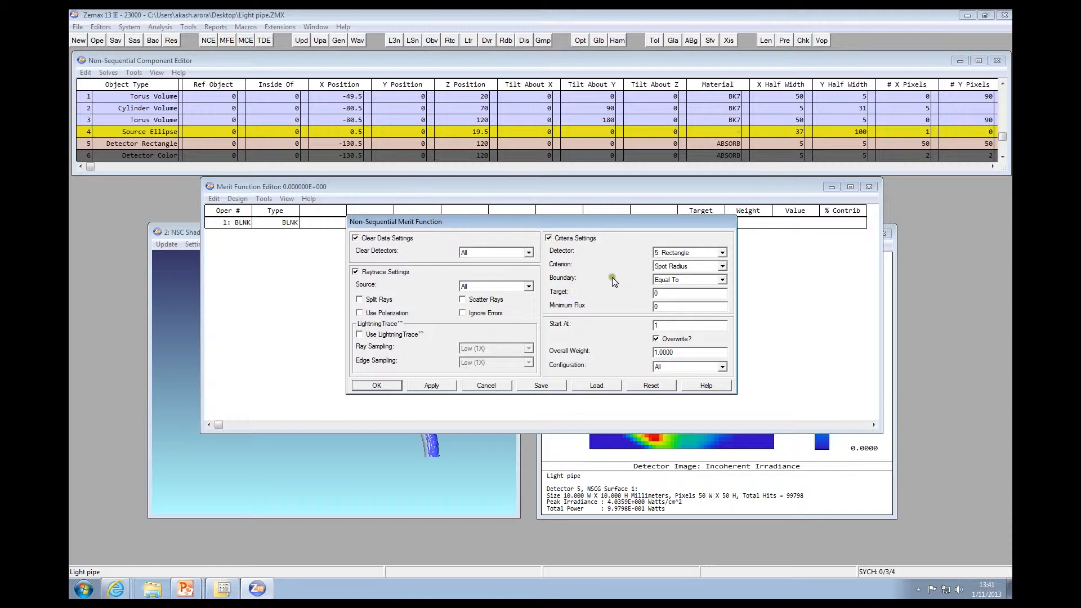
left_click(472, 317)
left_click(684, 267)
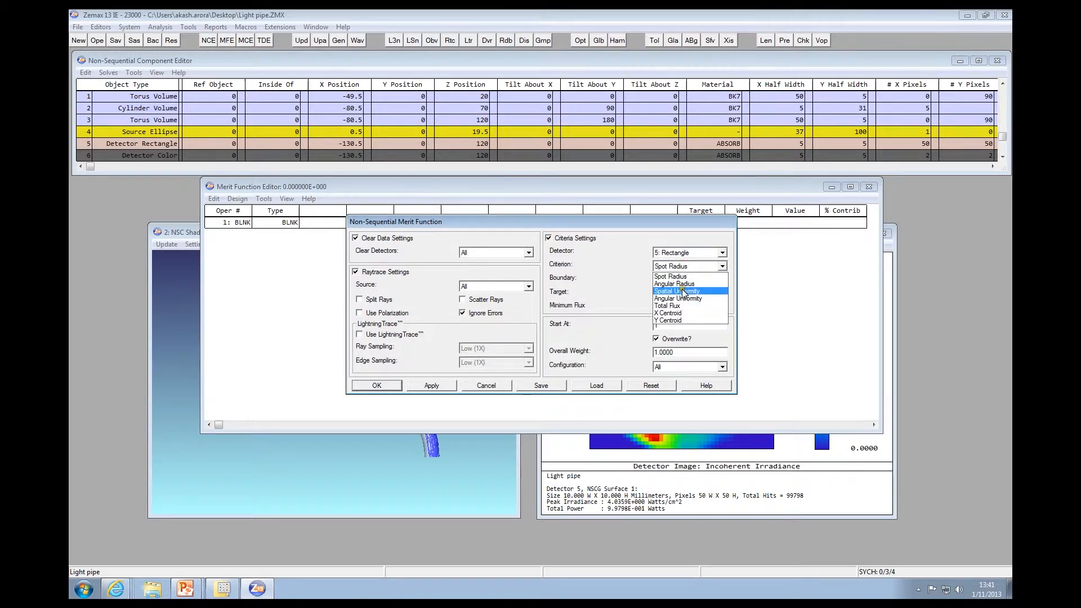
left_click(683, 292)
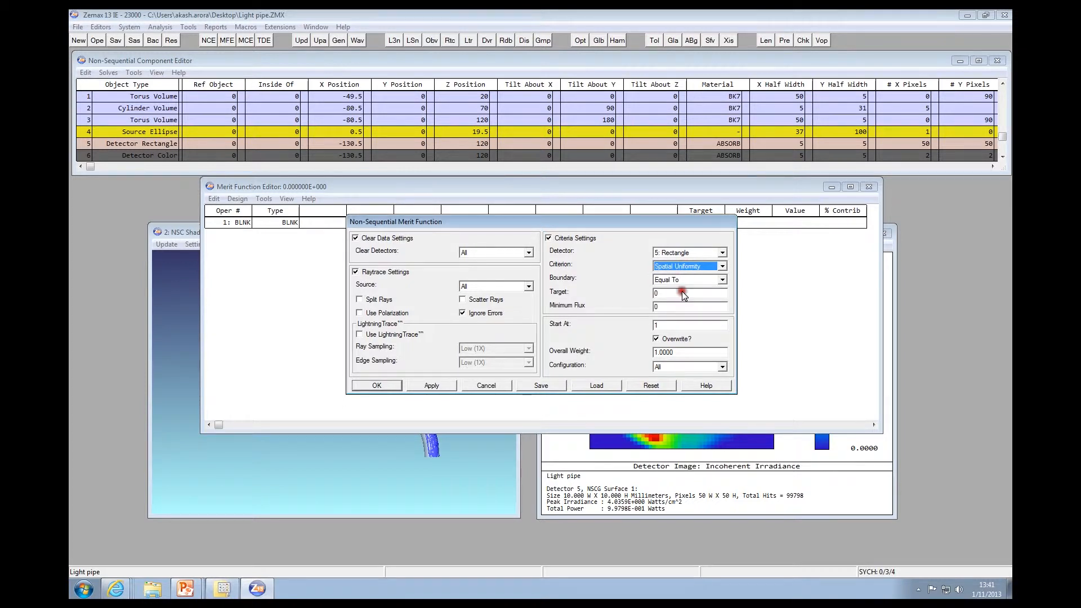
left_click(431, 386)
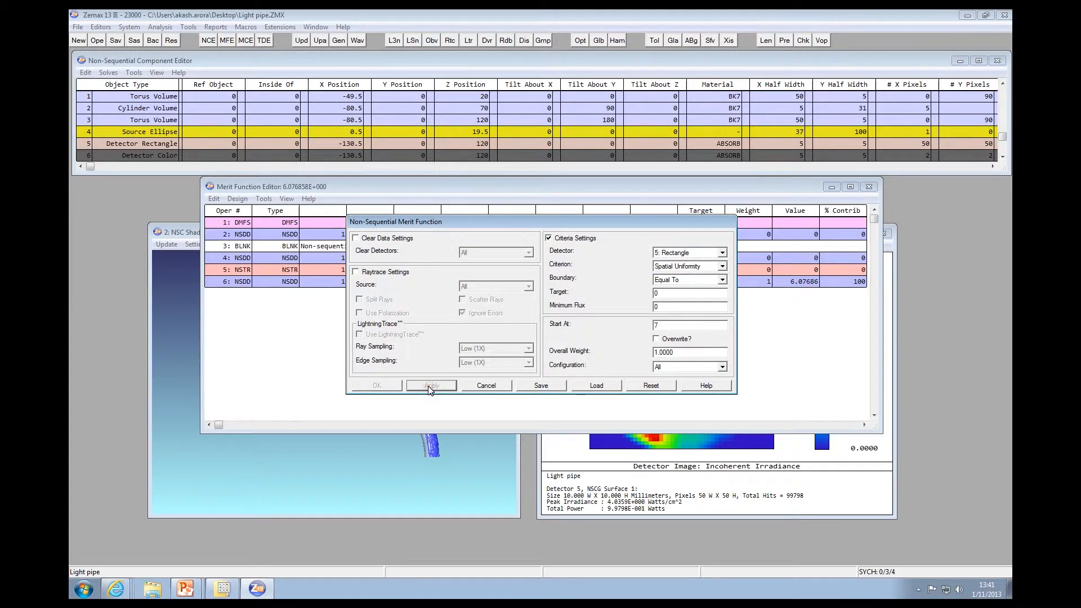
Append a Total Flux criterion with a target of 1 for detector 5 to the non-sequential merit function, starting at row 7
left_click_drag(415, 221, 624, 323)
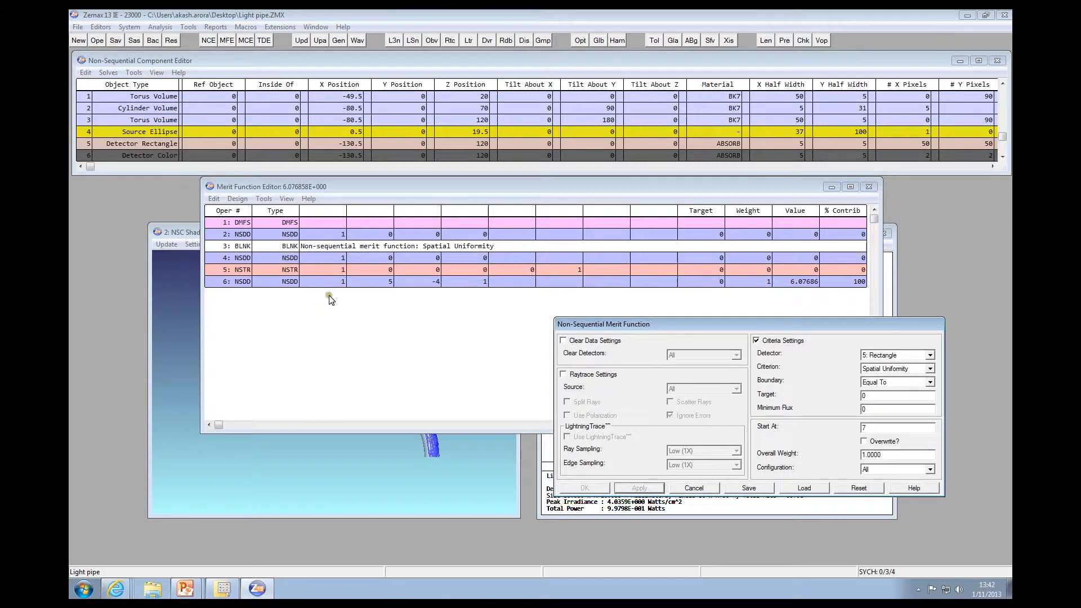
left_click(899, 374)
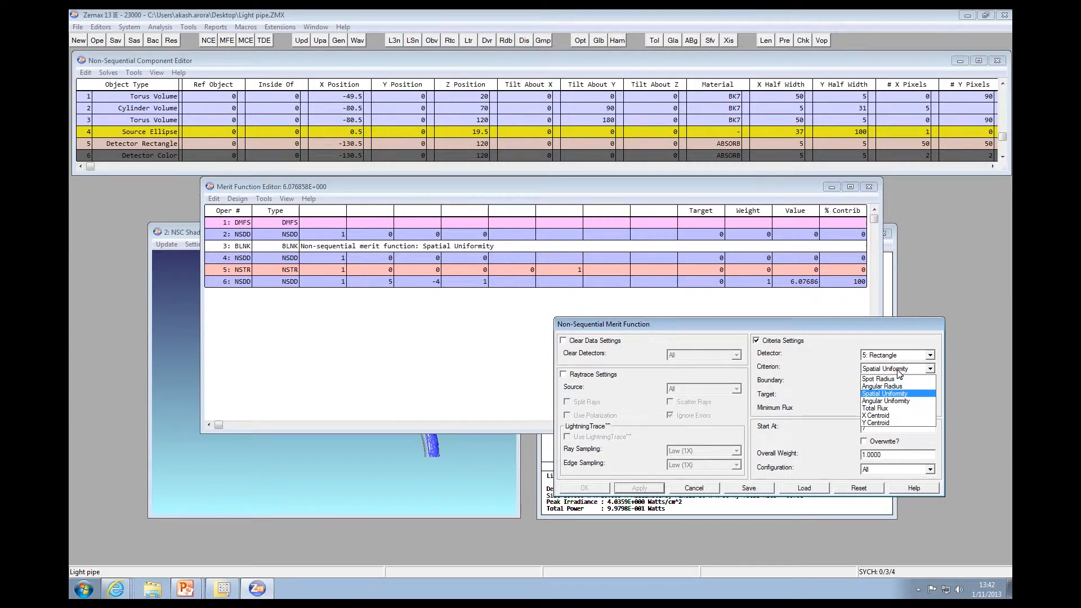
left_click(887, 408)
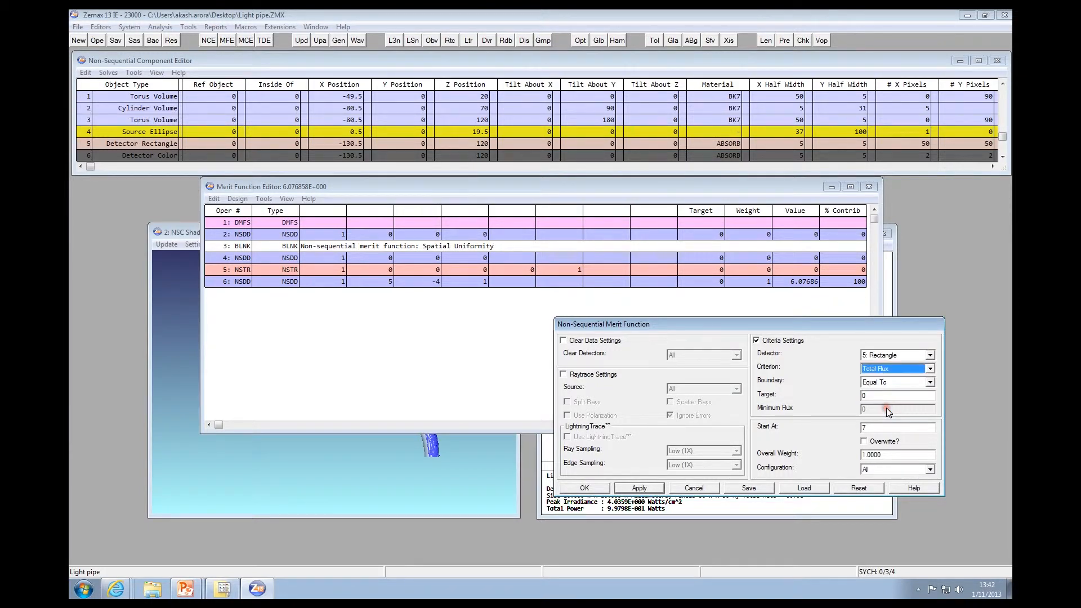
left_click(862, 396)
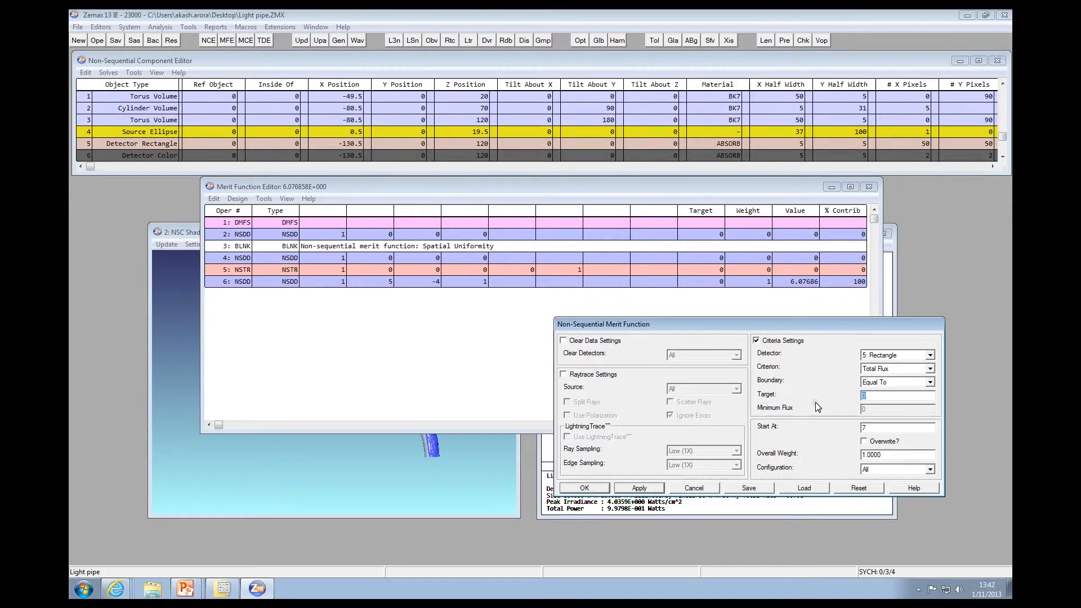
type("1")
left_click(586, 488)
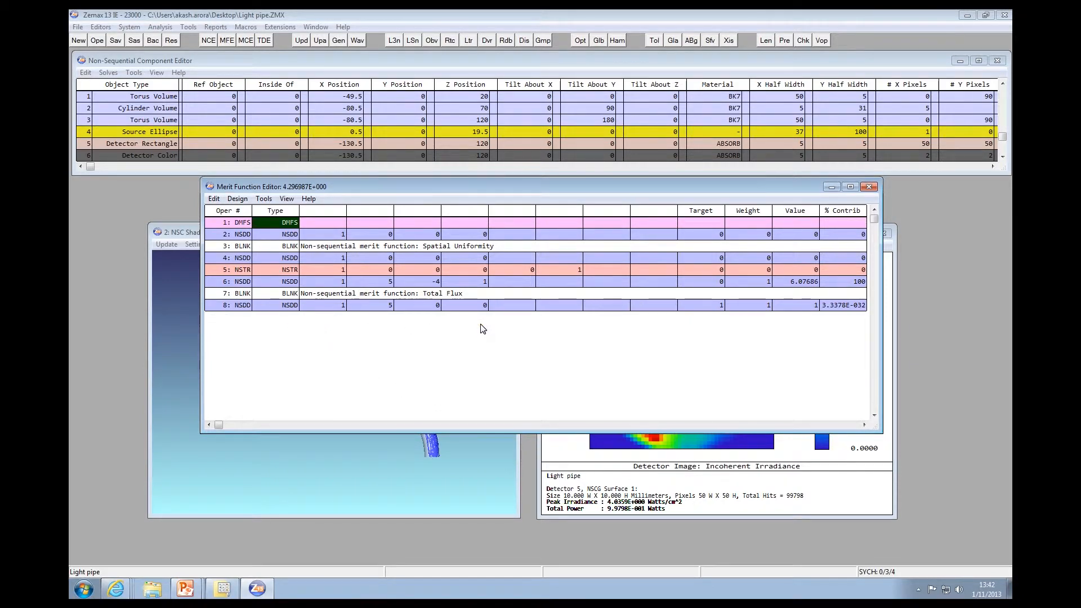
left_click(331, 320)
left_click(303, 322)
key("alt+Tab")
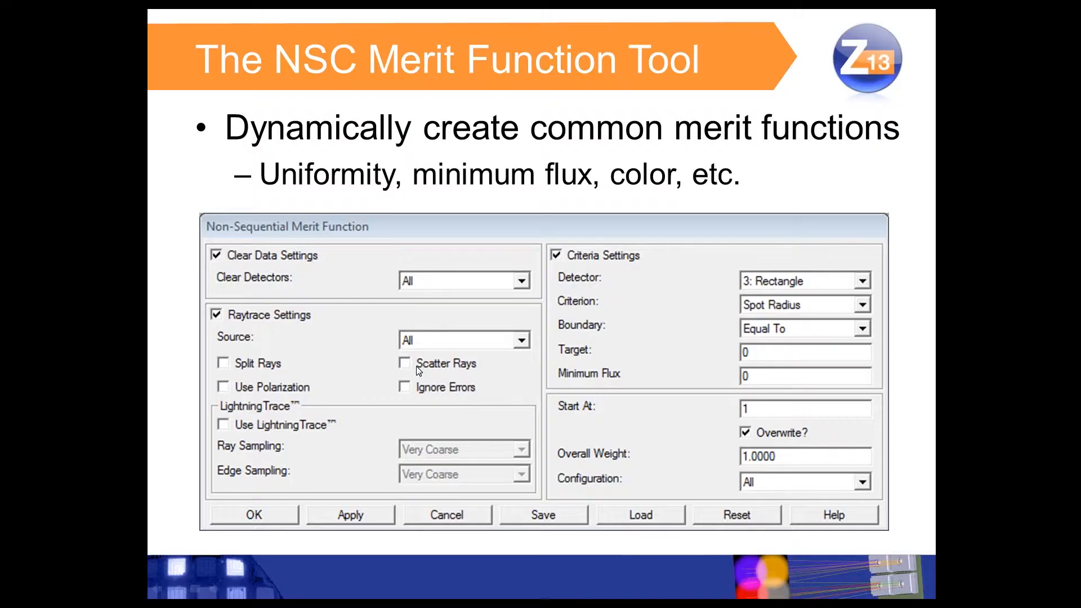
key("Right")
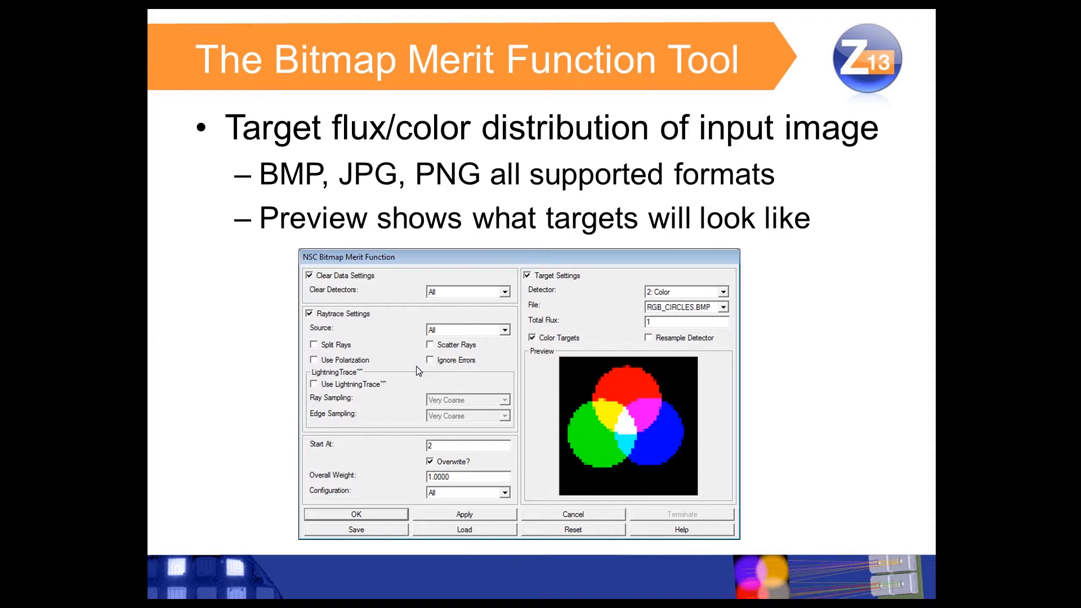
Switch back to Zemax and delete all operands from the merit function
key("alt+Tab")
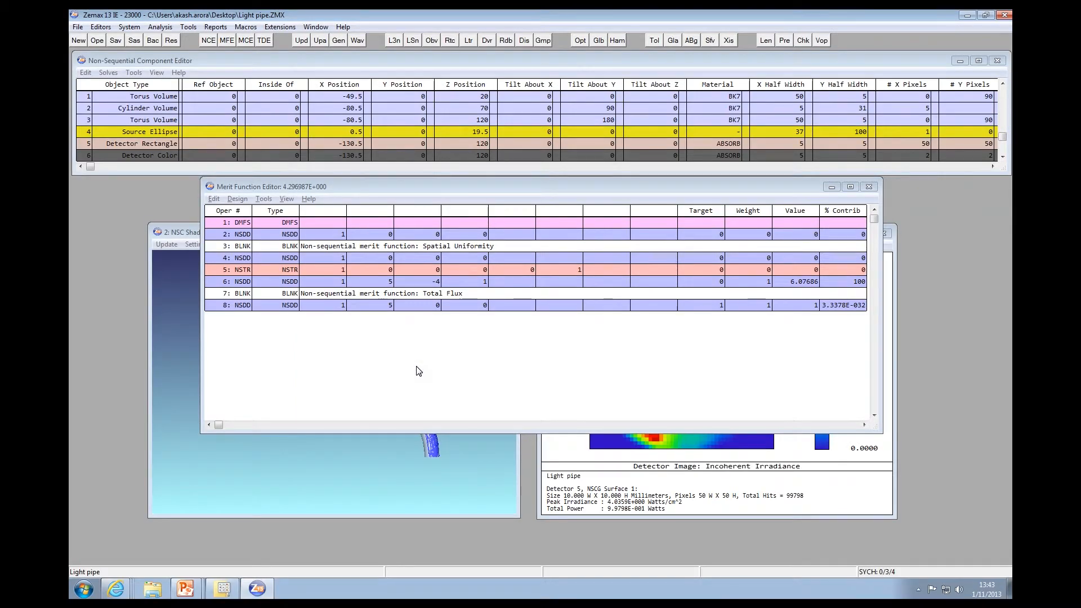
left_click(215, 198)
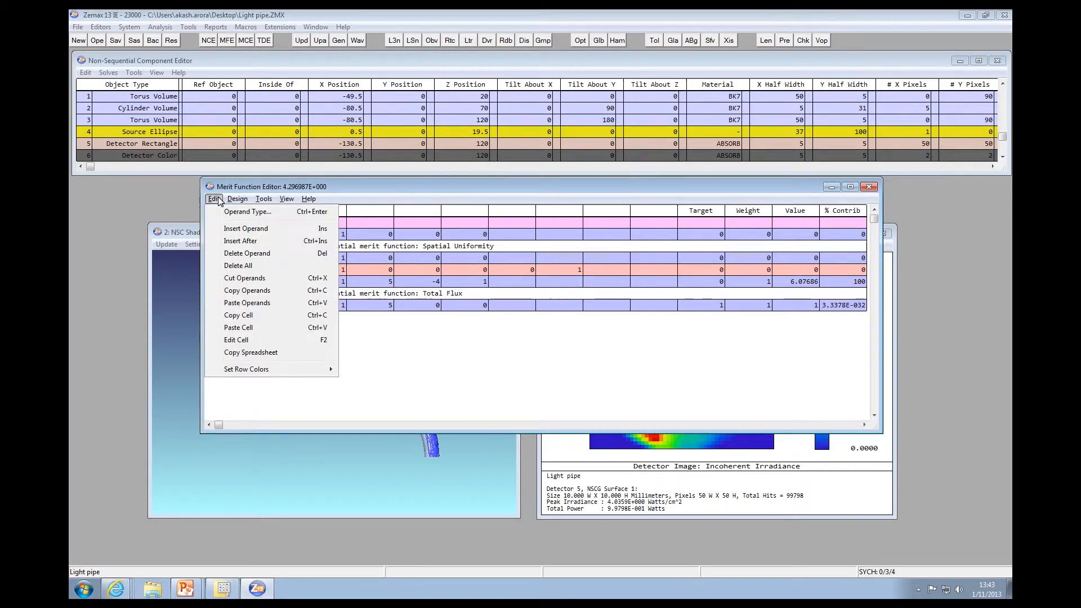
left_click(261, 266)
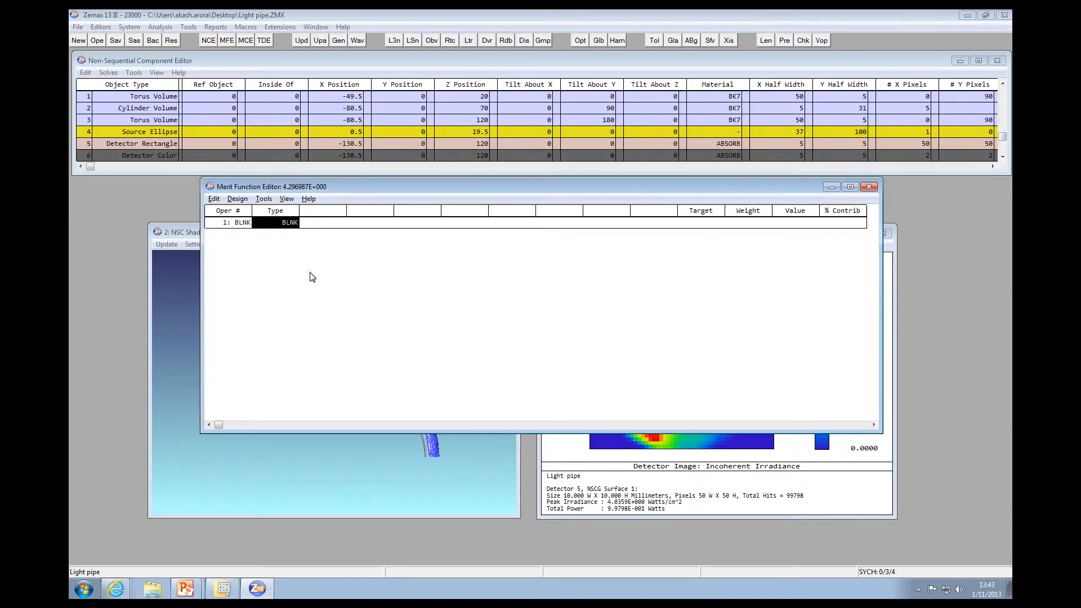
Make rays always ignore the Detector Rectangle (object 5) and never ignore the Detector Color (object 6)
double_click(143, 143)
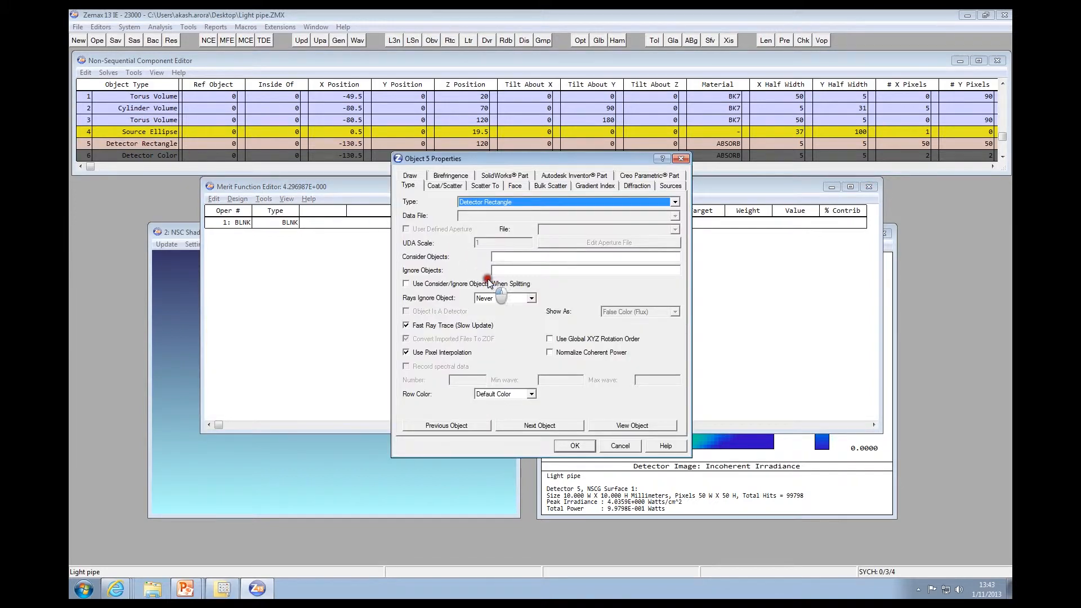
left_click(500, 297)
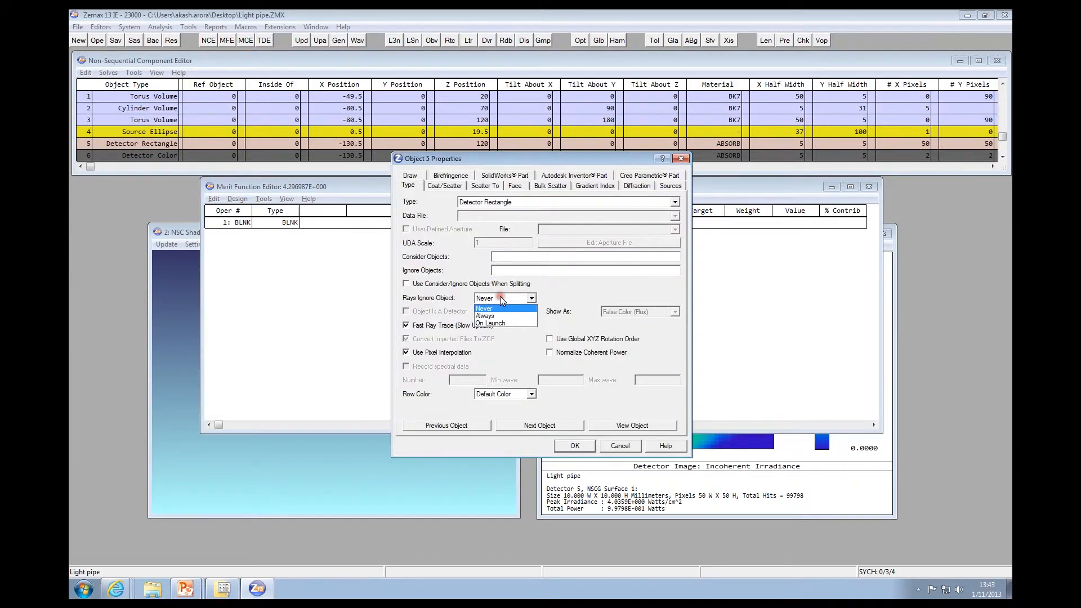
left_click(497, 317)
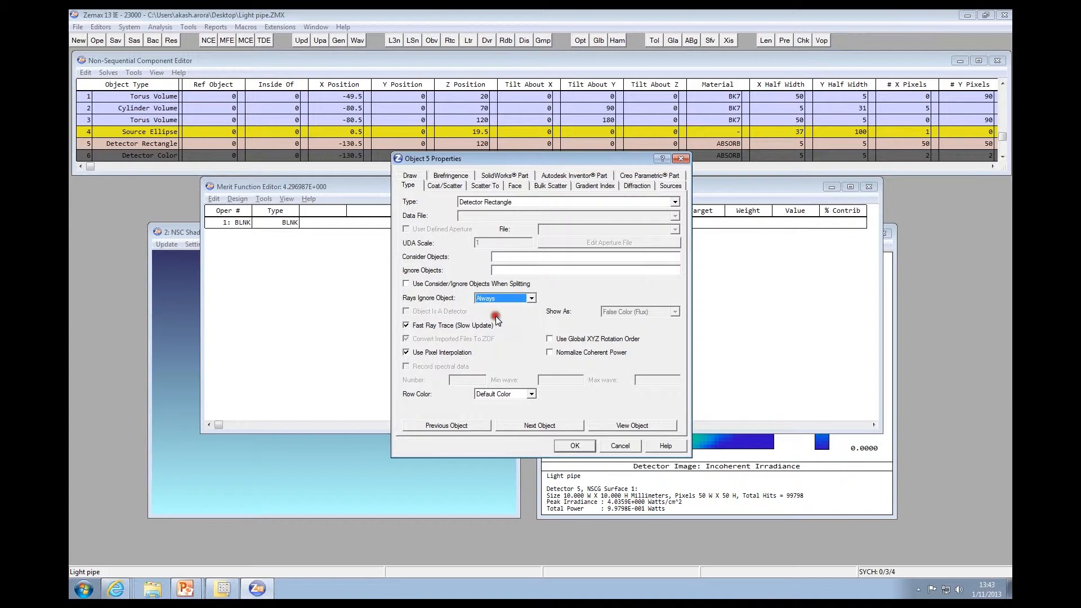
left_click(529, 426)
left_click(498, 298)
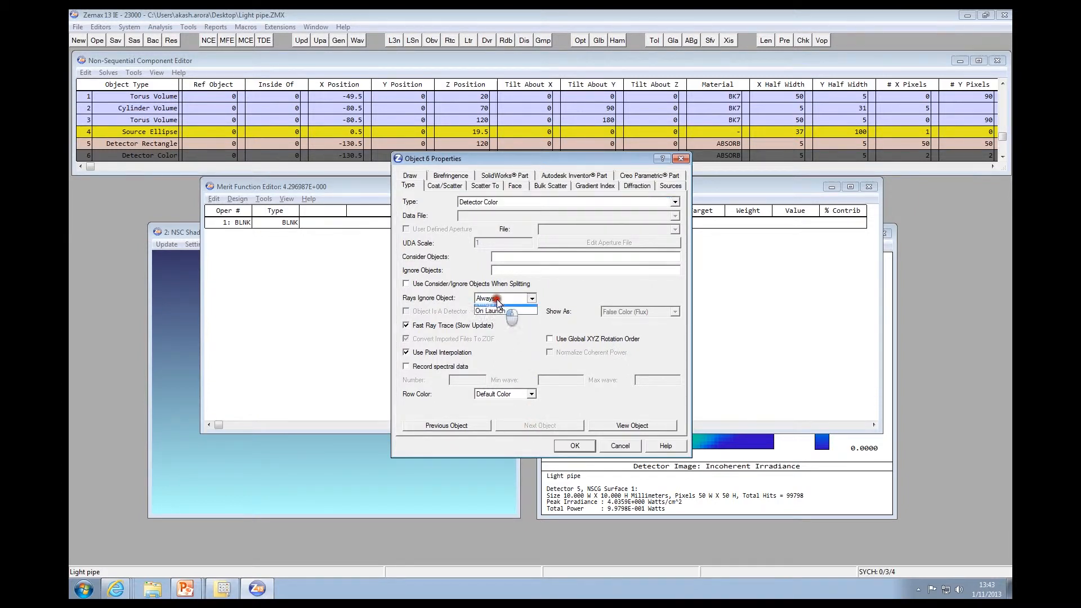
left_click(498, 308)
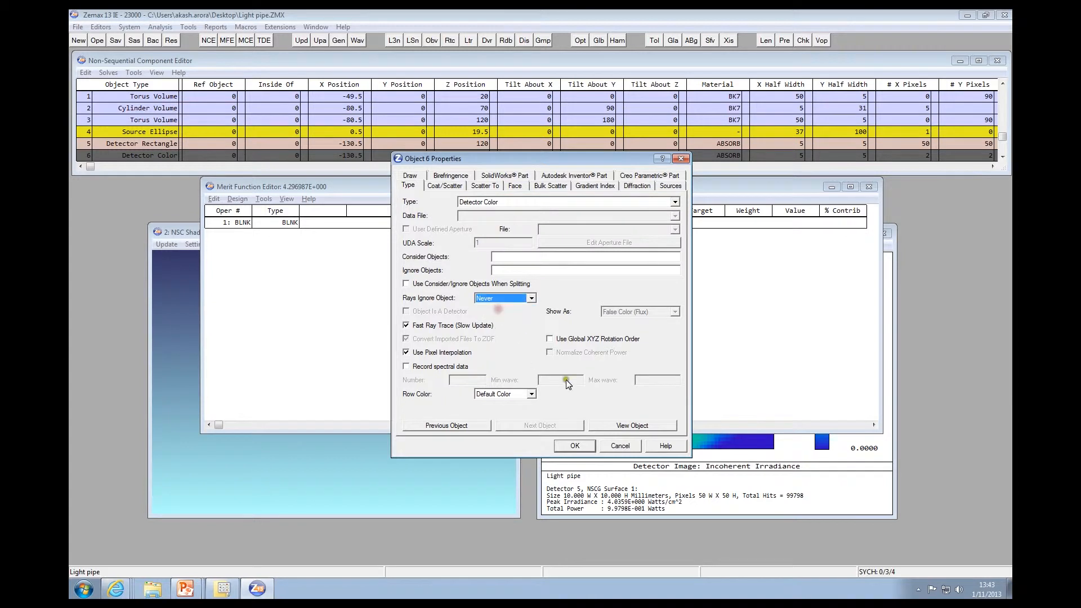
left_click(573, 446)
Generate an NSC bitmap merit function from Test.png for detector 6: Color with color targets enabled
left_click(238, 198)
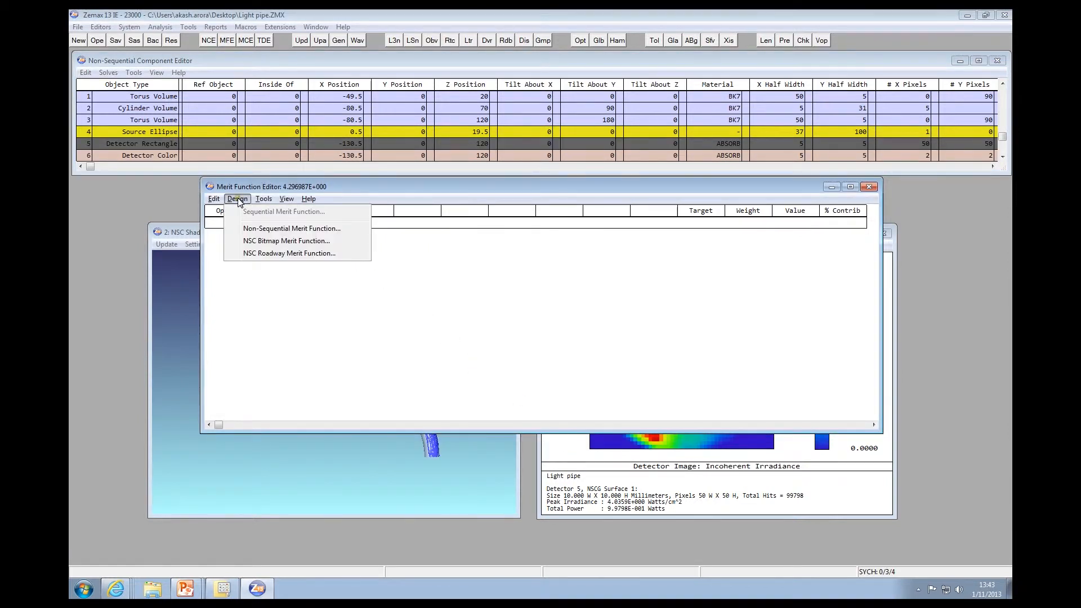
left_click(342, 241)
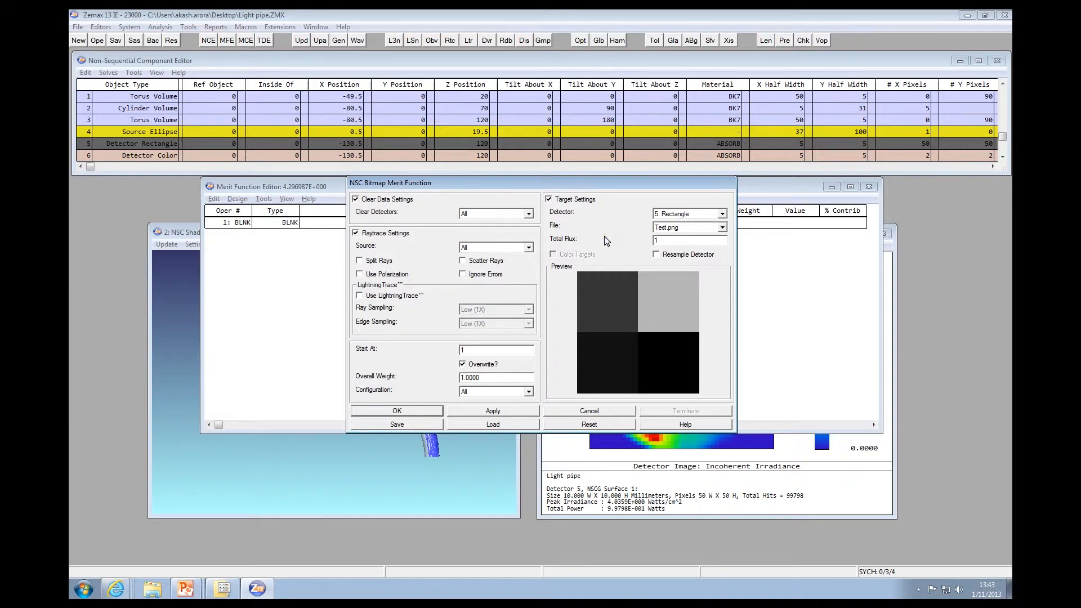
left_click(684, 227)
left_click(698, 212)
left_click(681, 228)
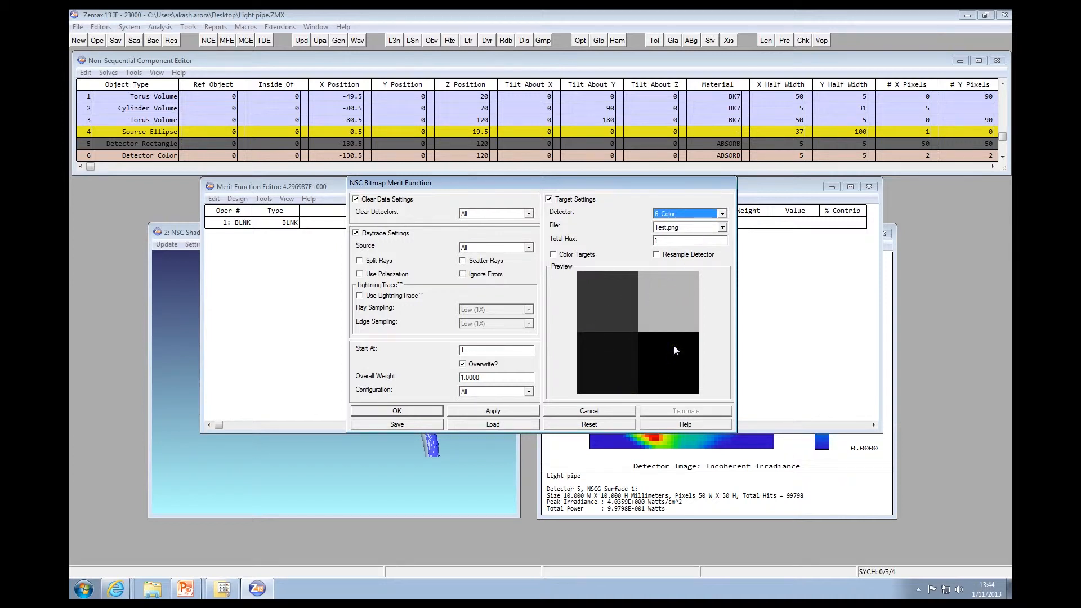
left_click(665, 228)
left_click(666, 228)
left_click(553, 255)
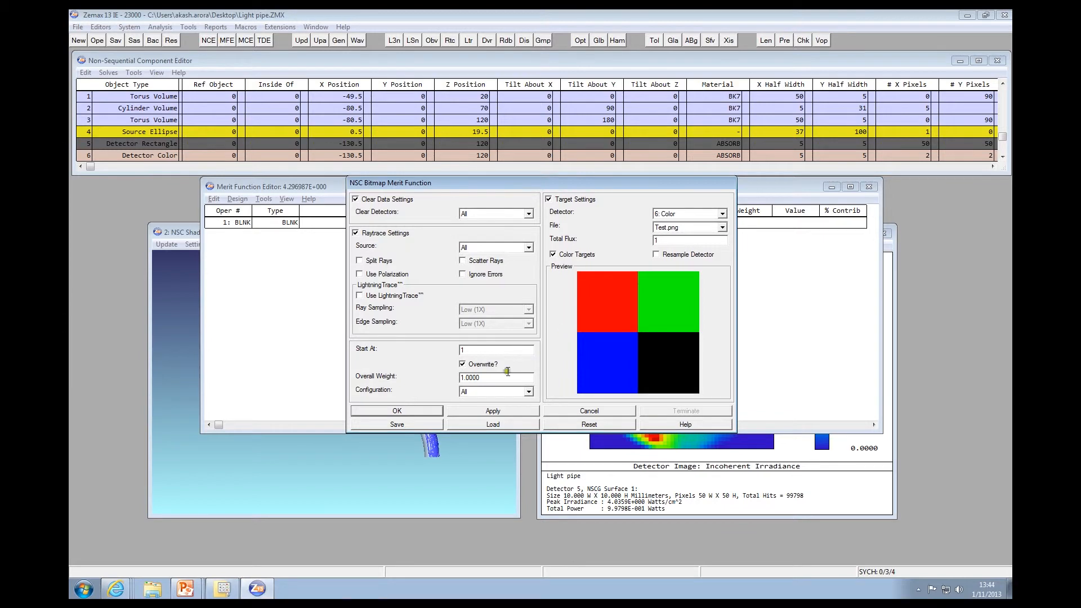
left_click(412, 410)
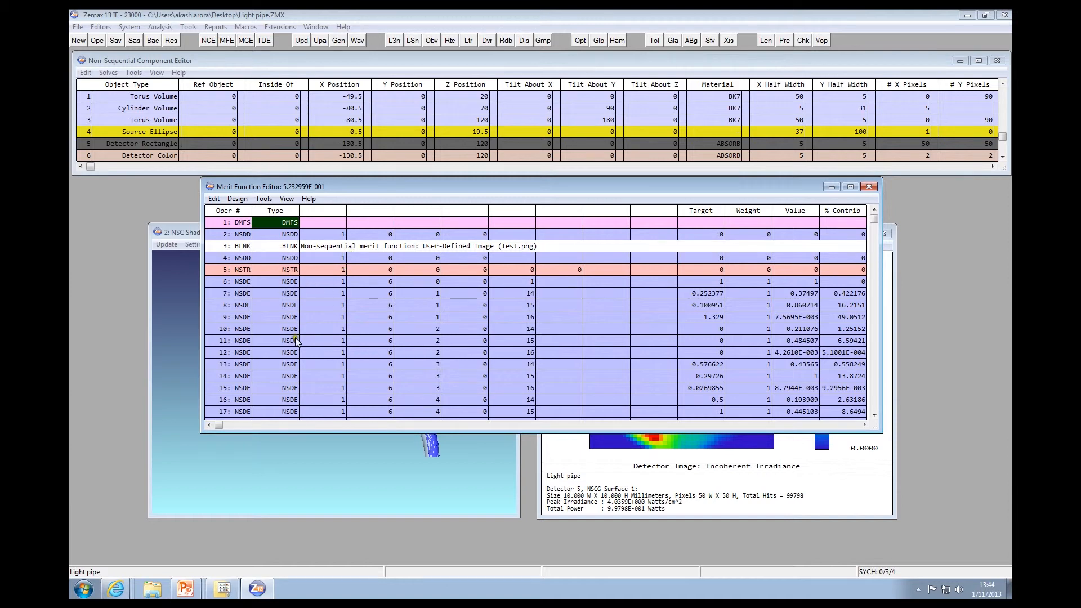
Enlarge the Merit Function Editor and examine the NSDE operands' pixel, data and target values
left_click_drag(292, 432, 293, 451)
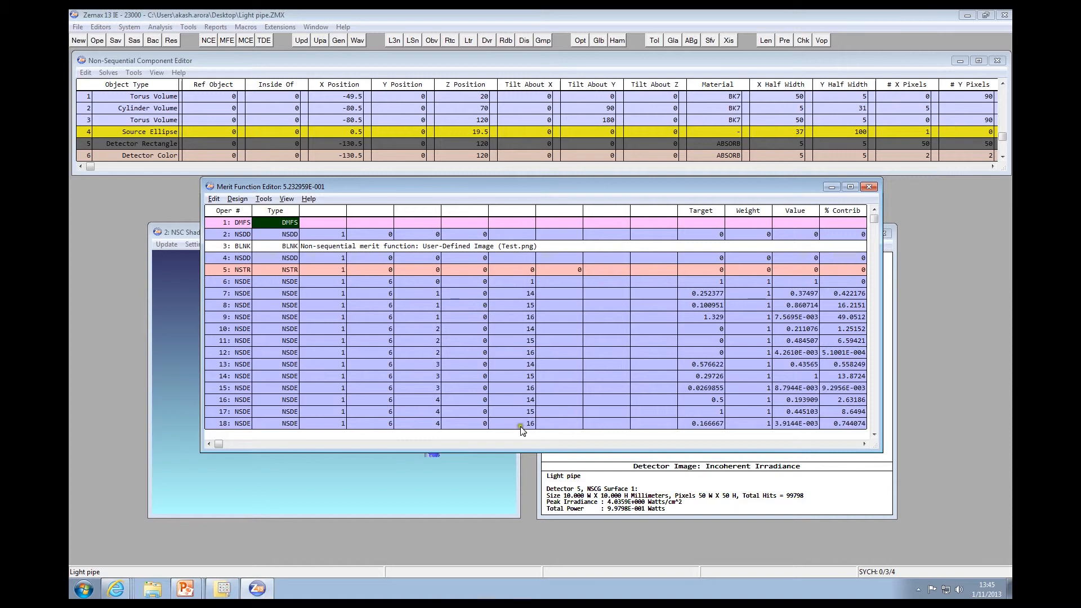
left_click(529, 294)
left_click(527, 317)
left_click(701, 317)
left_click(667, 316)
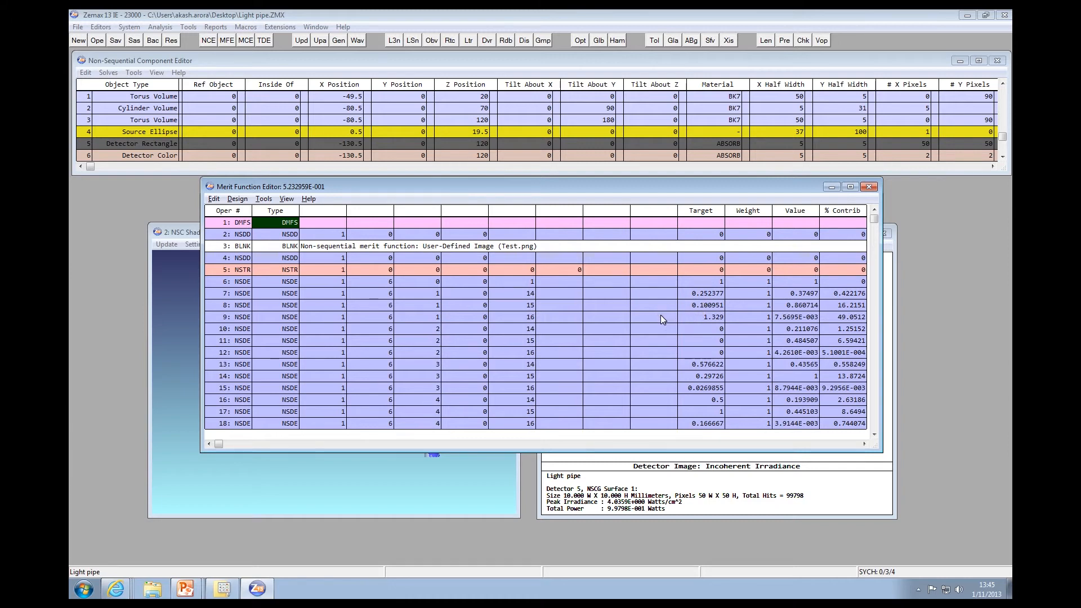